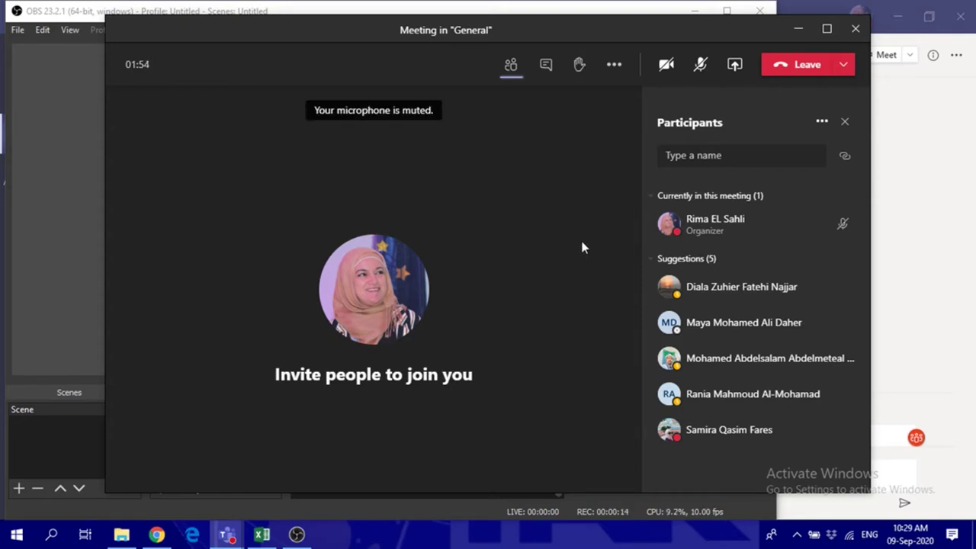
- Open the meeting's share tray to see the Desktop, Window, PowerPoint and Whiteboard sources
click(734, 65)
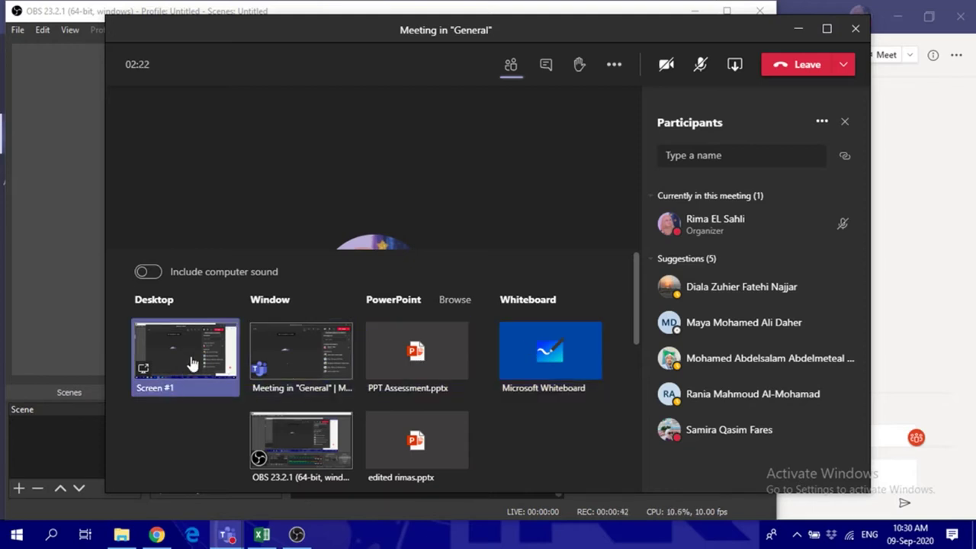
- Present the whole desktop (Screen #1), hide OBS, and bring up a new Chrome tab
click(202, 359)
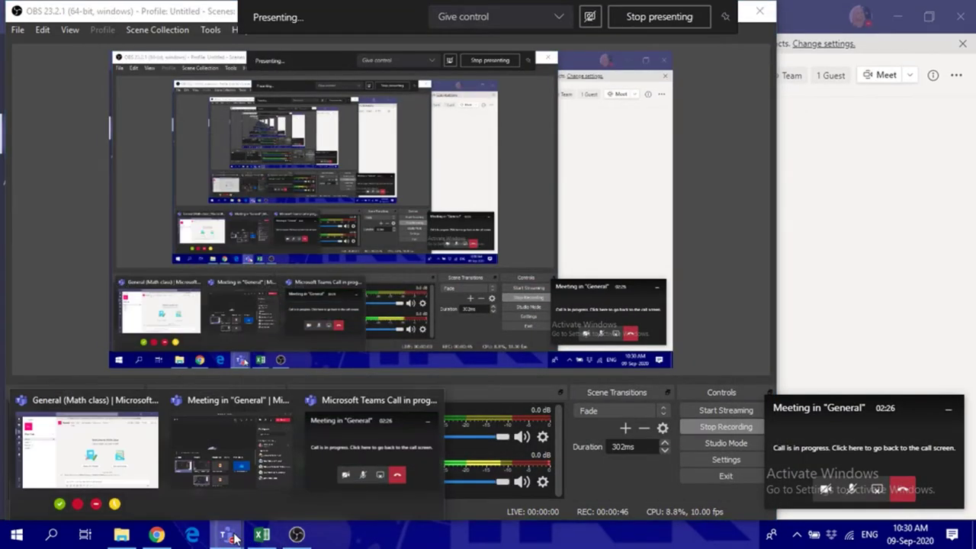
click(301, 536)
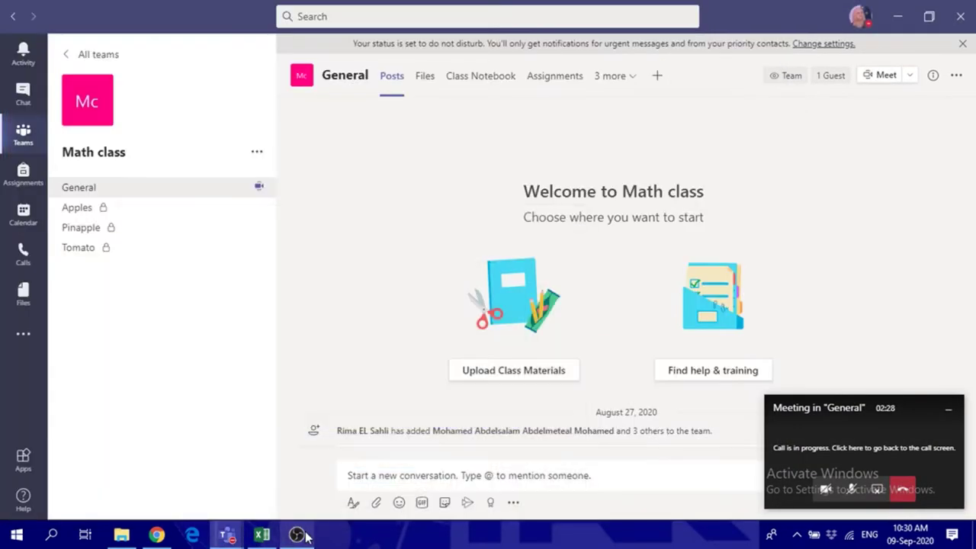
click(157, 536)
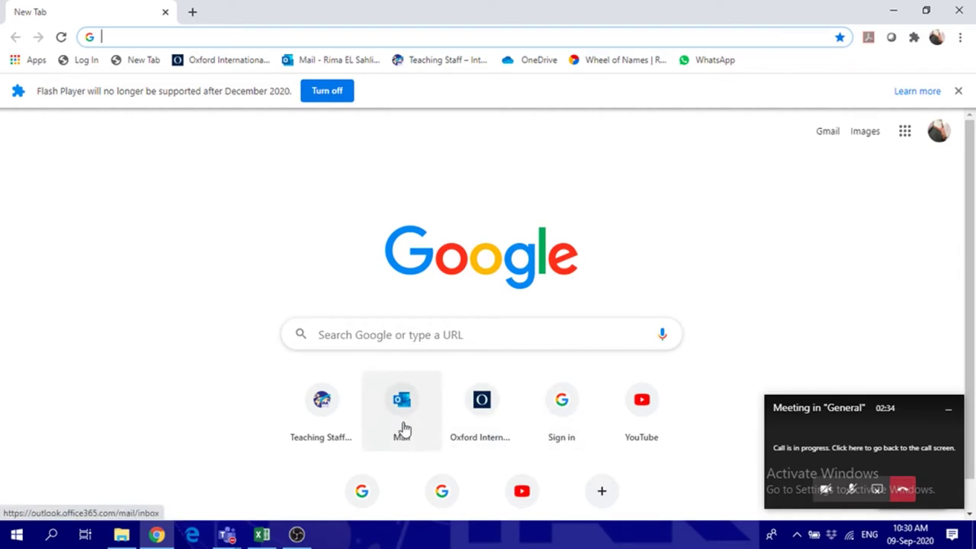
- Open the school's Teaching Staff page from the Chrome new-tab shortcut tile
click(333, 414)
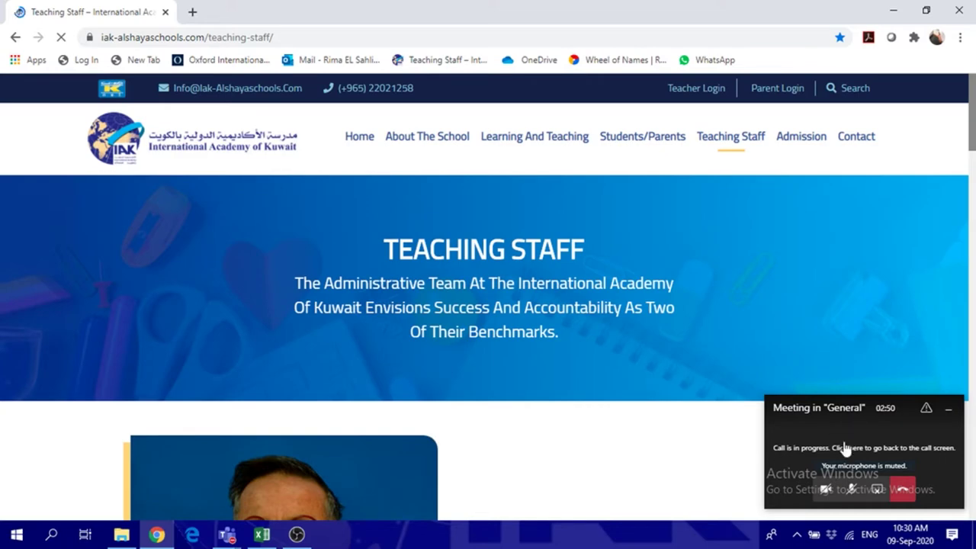
- Stop presenting the desktop, reopen the share options, and open Downloads in File Explorer
click(850, 446)
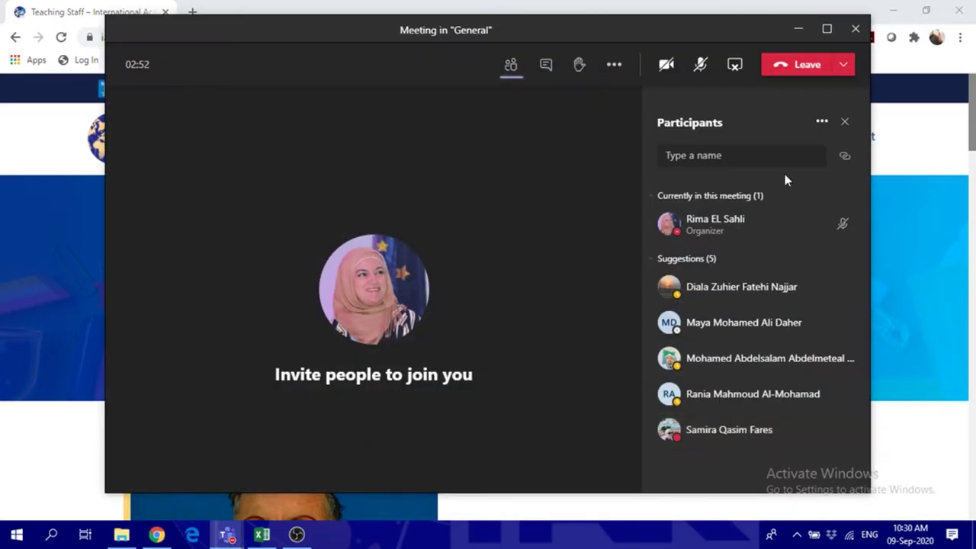
click(735, 69)
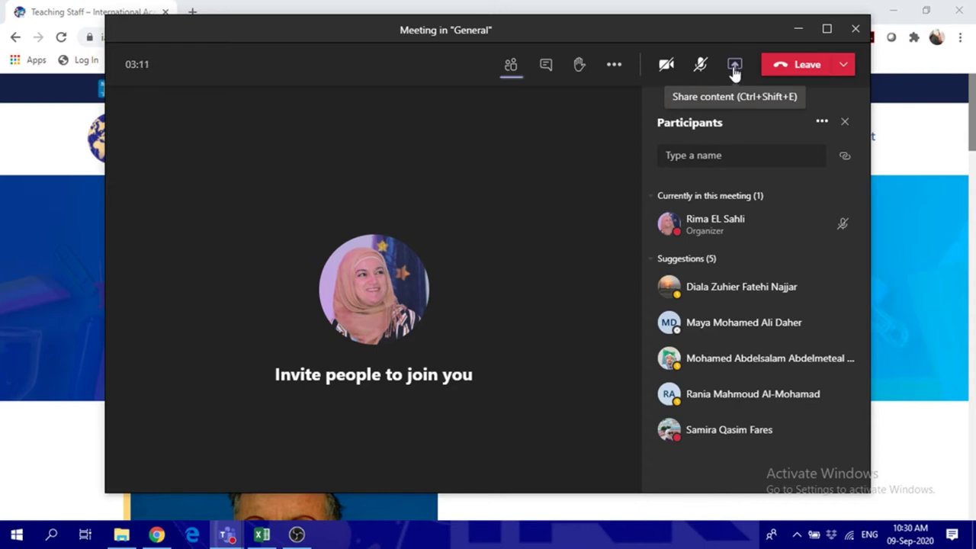
click(735, 70)
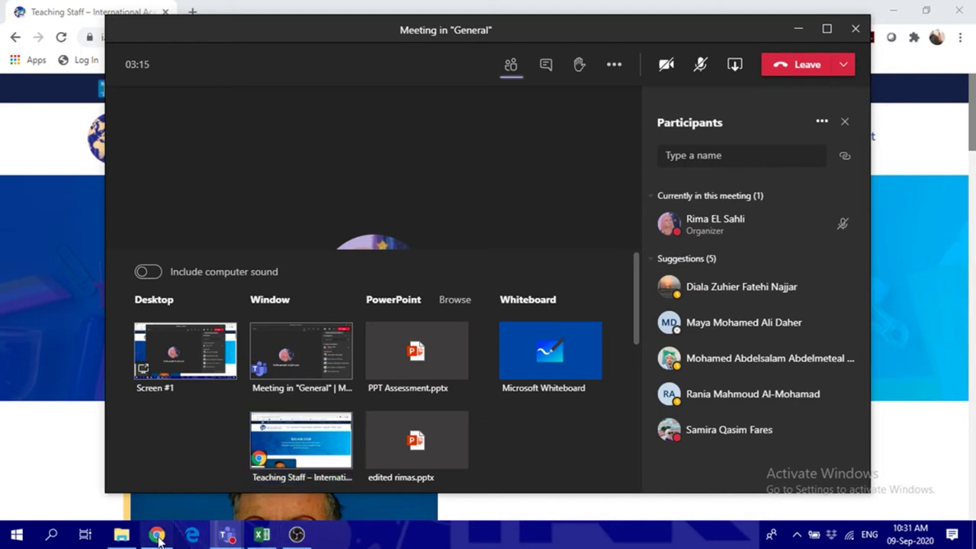
click(17, 537)
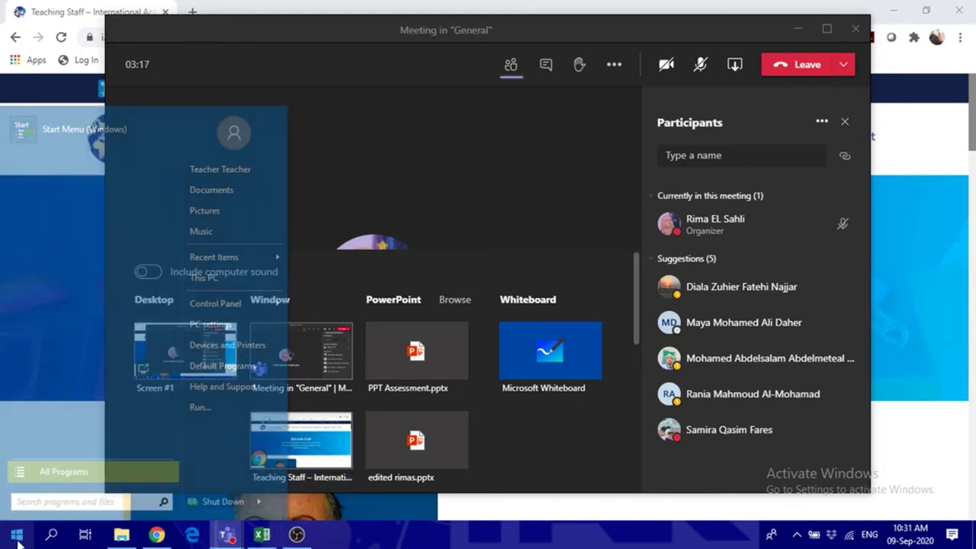
click(122, 535)
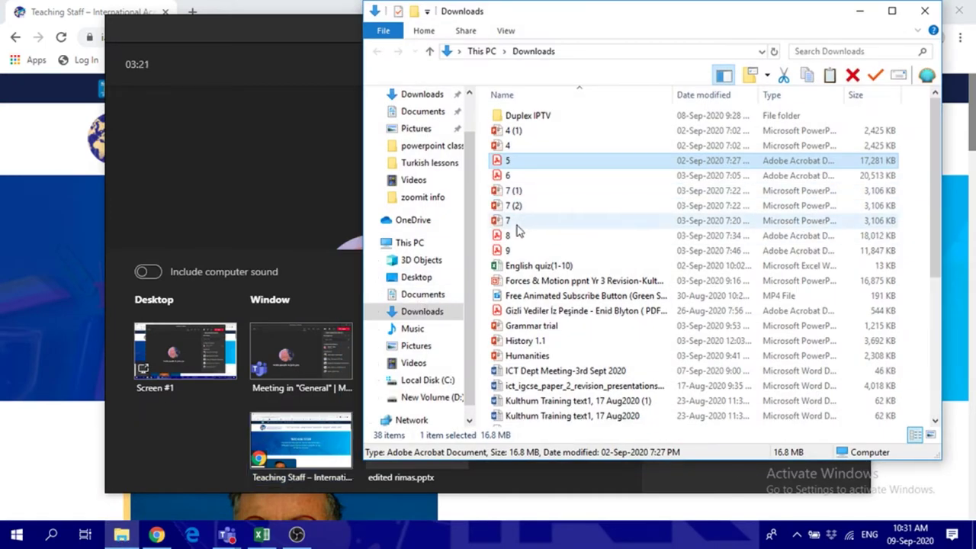
- Open the Forces & Motion .ppt in PowerPoint, minimize it, and close the Activation Wizard
double_click(564, 282)
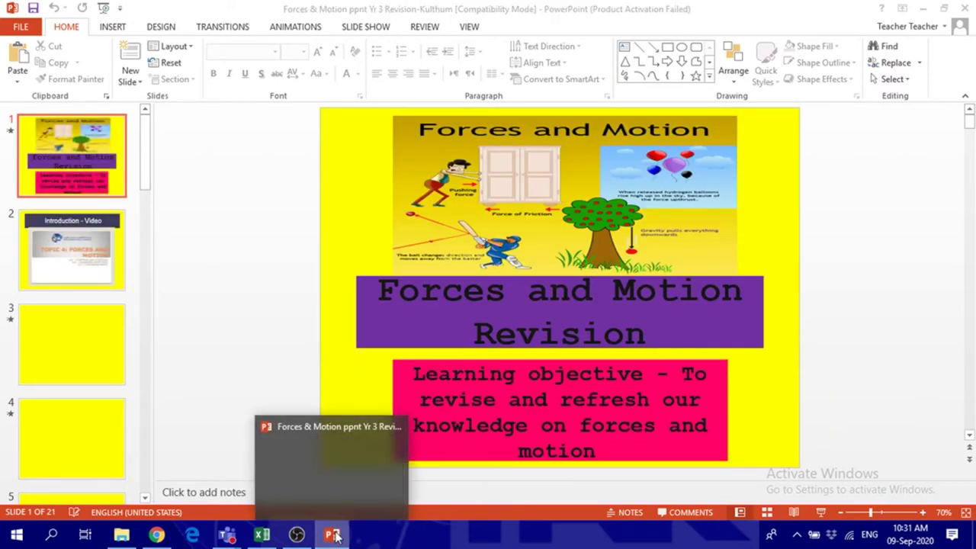
click(345, 535)
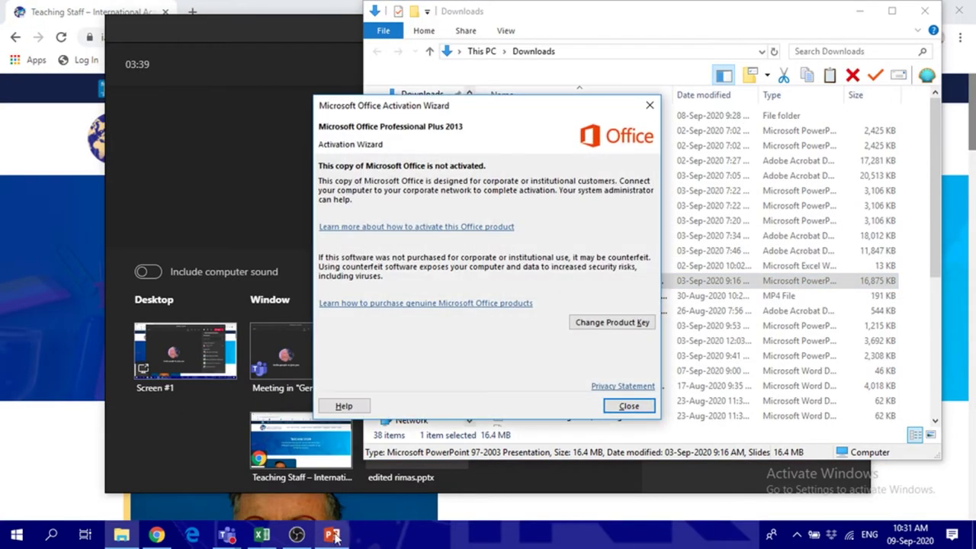
click(629, 407)
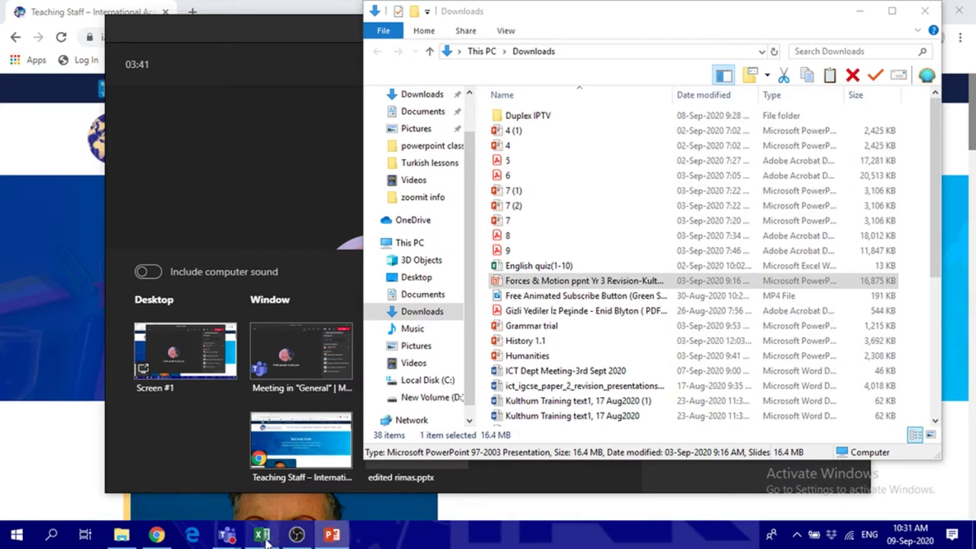
mouse_move(228, 537)
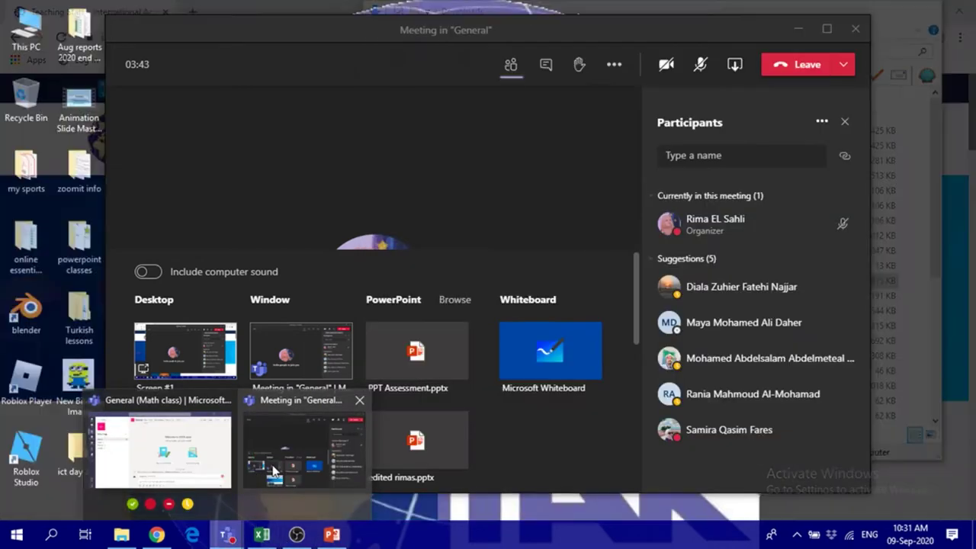
- Pick the Forces & Motion PowerPoint window from the share tray's Window list
click(275, 470)
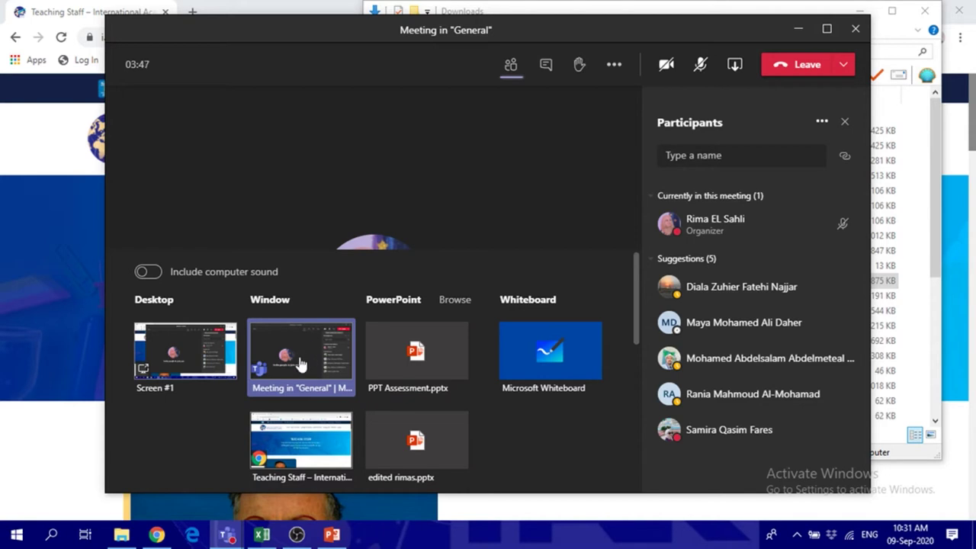
scroll(299, 365, down, 5)
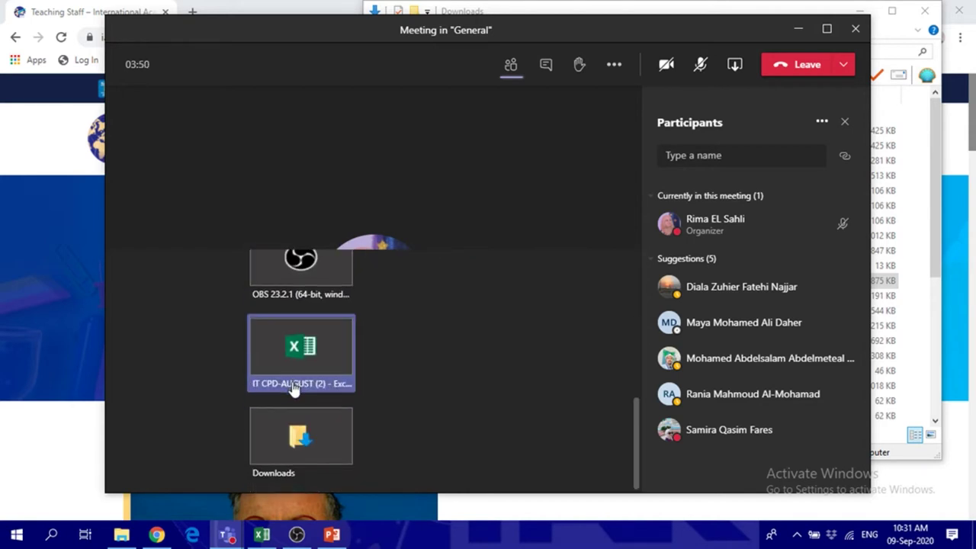
scroll(295, 389, up, 5)
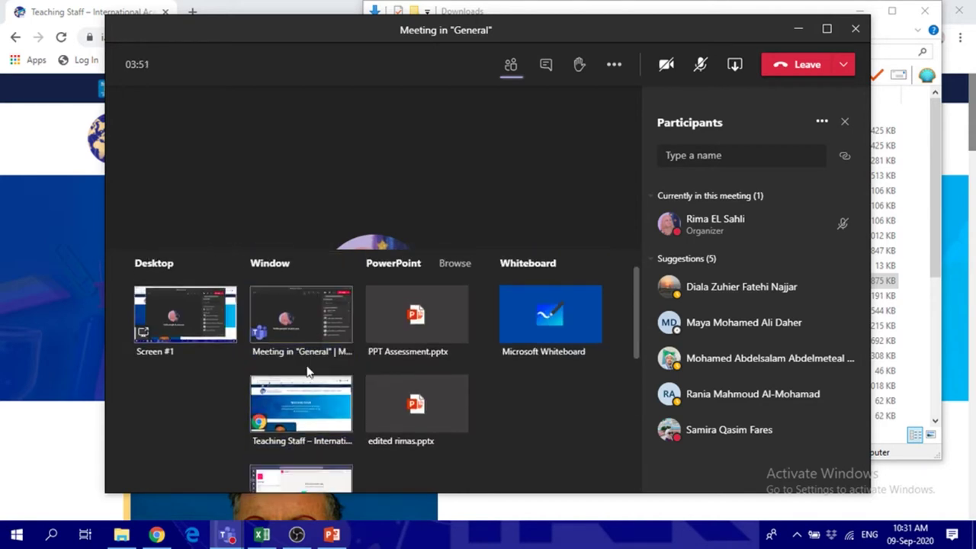
scroll(308, 372, down, 5)
scroll(307, 372, up, 5)
click(734, 66)
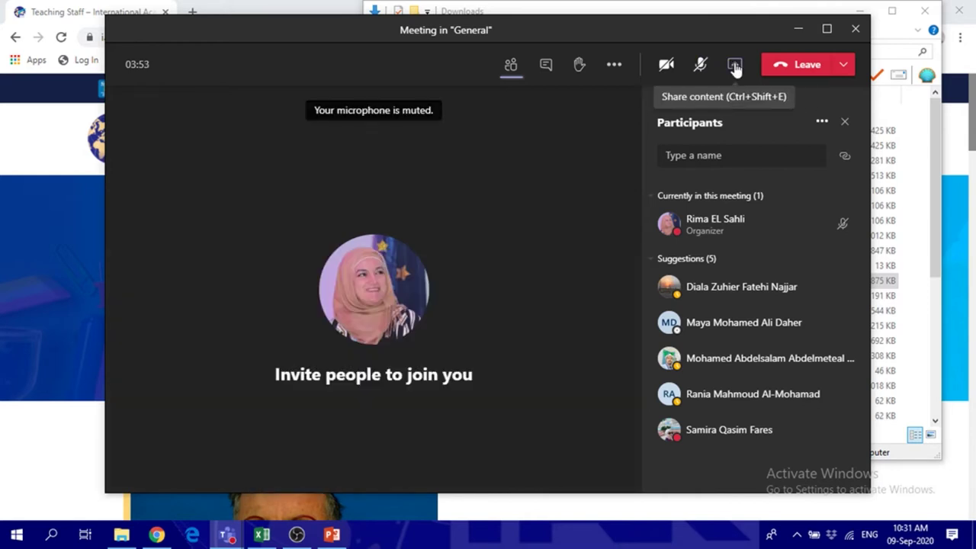
click(736, 67)
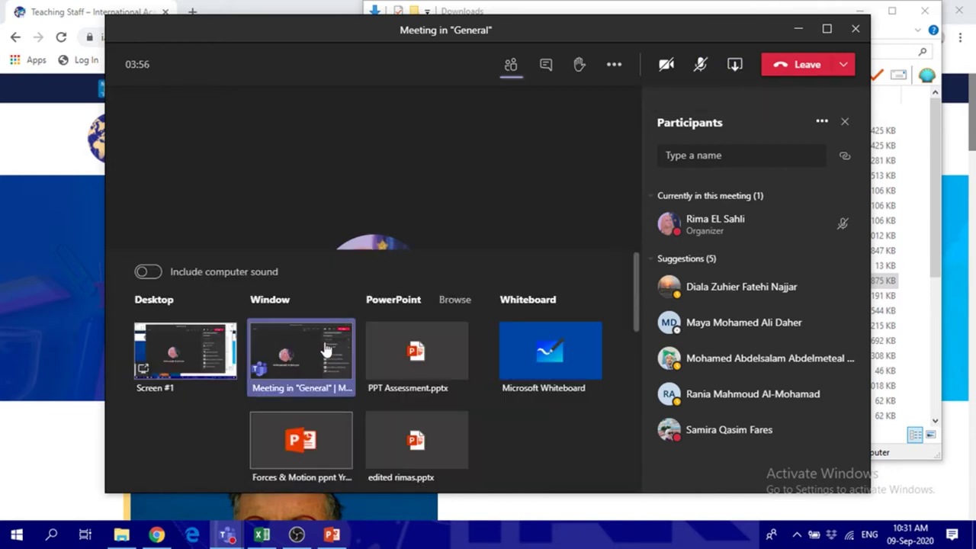
scroll(316, 338, down, 3)
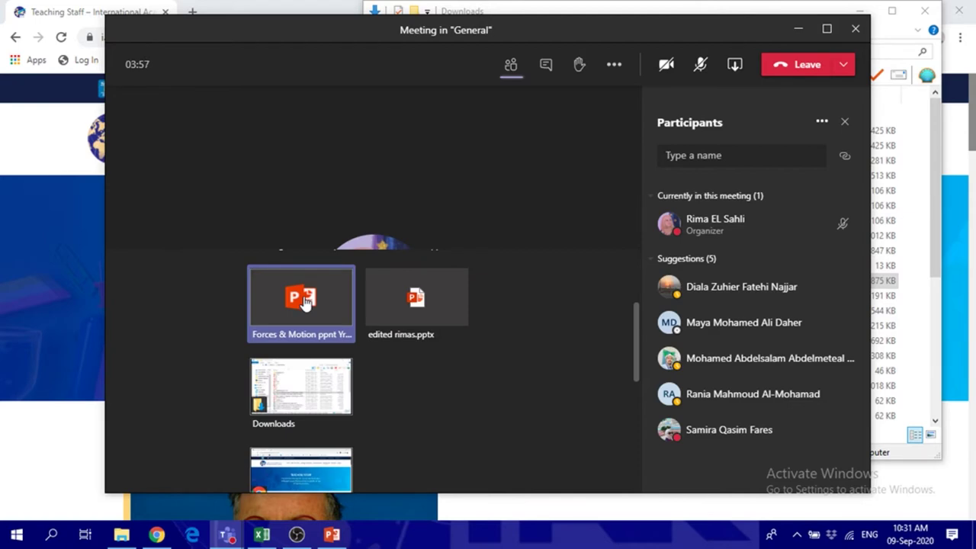
click(304, 299)
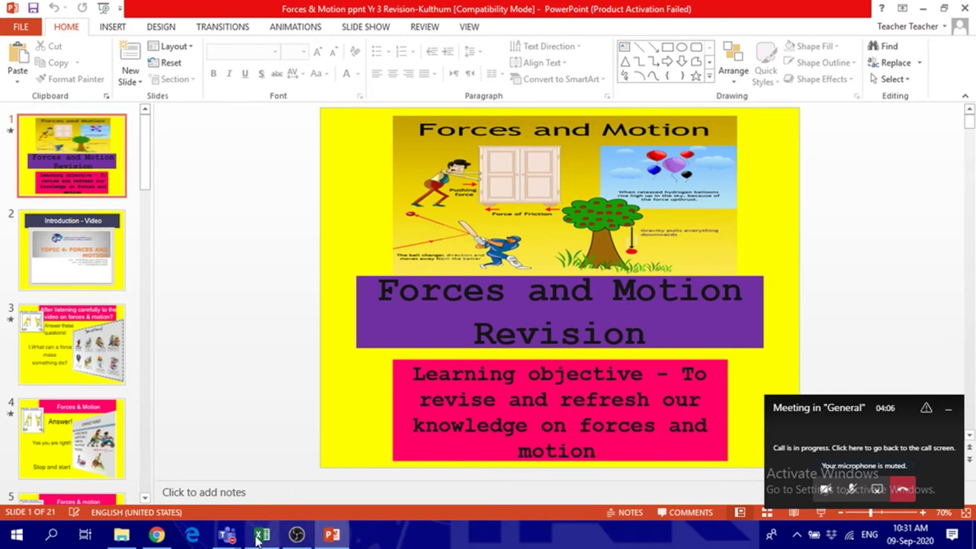
- Switch through Chrome and File Explorer back to the Forces & Motion slides, then restore Teams
click(156, 536)
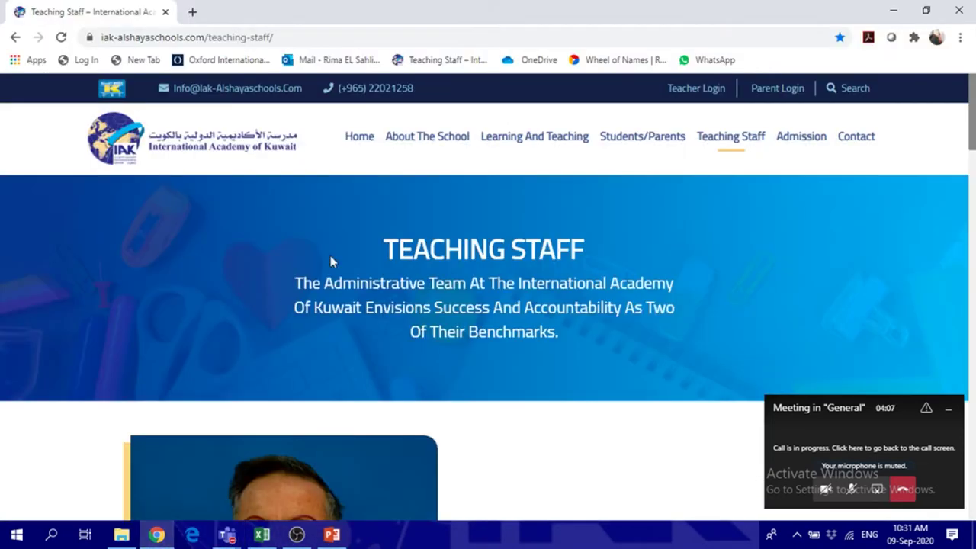
click(121, 536)
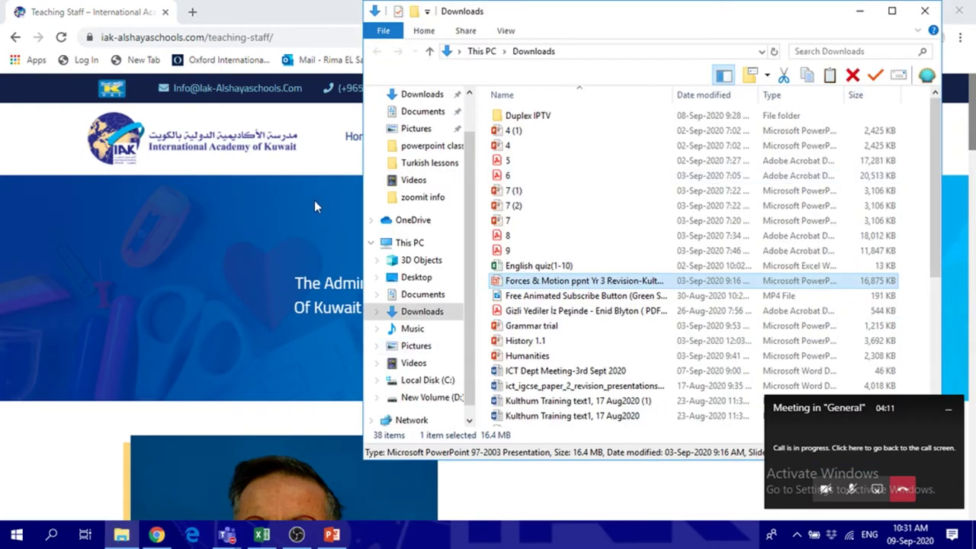
click(332, 538)
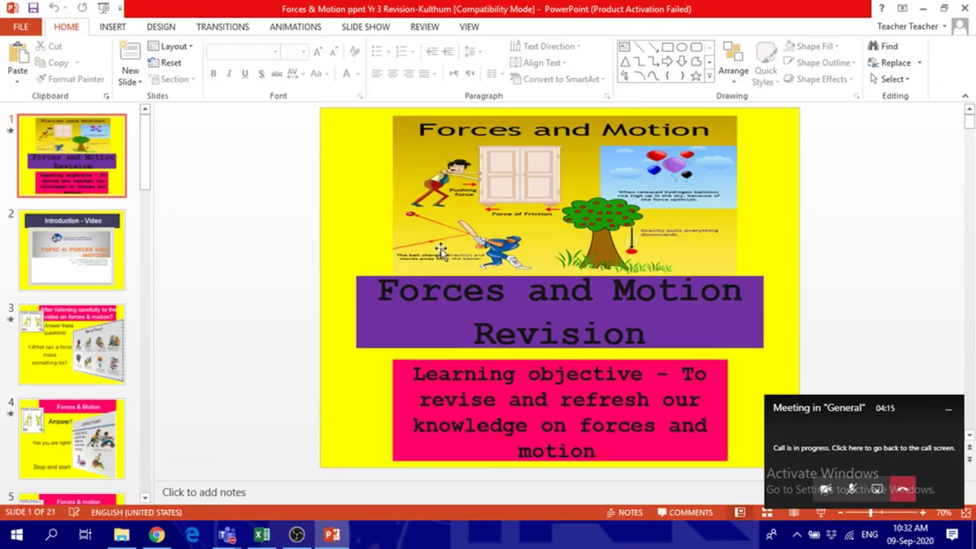
click(815, 447)
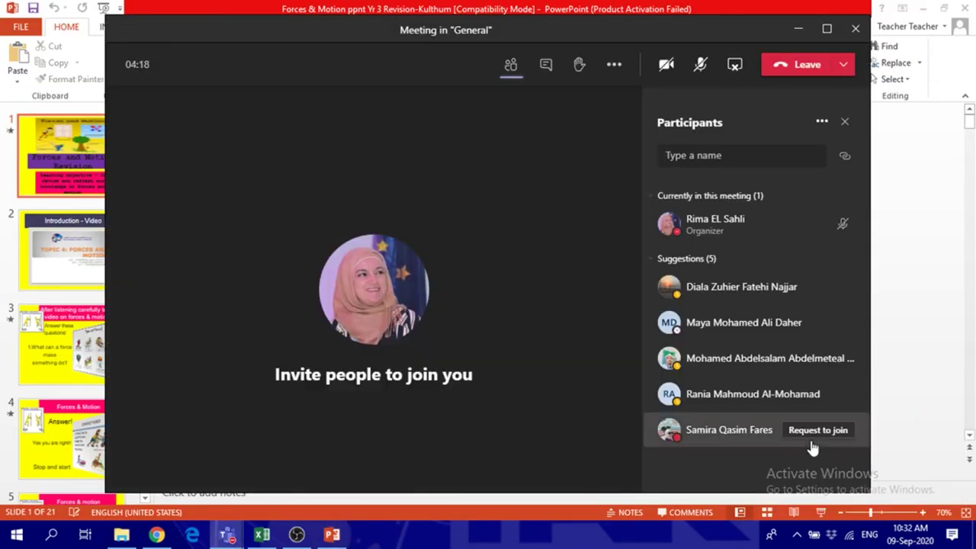
- Stop sharing the PowerPoint window and browse OneDrive for a presentation to upload
click(734, 69)
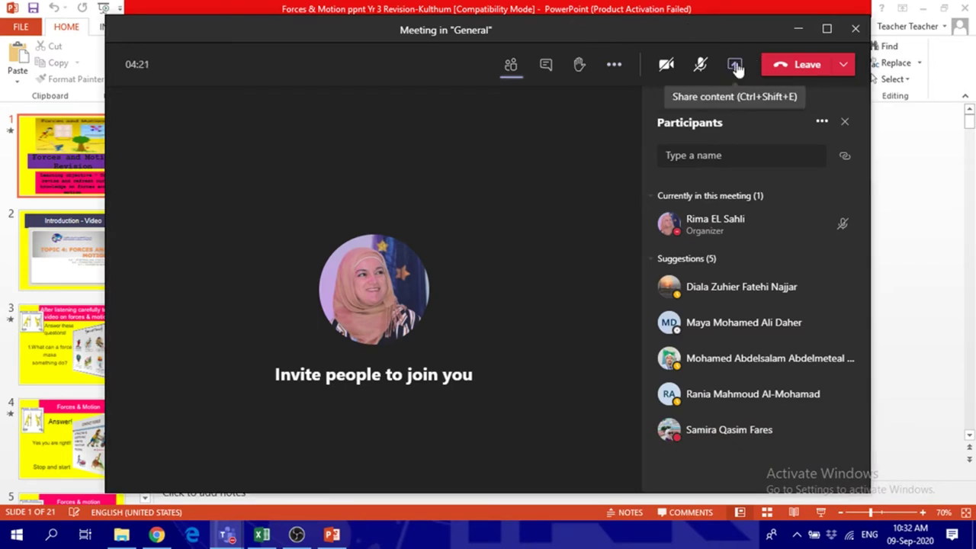
click(736, 67)
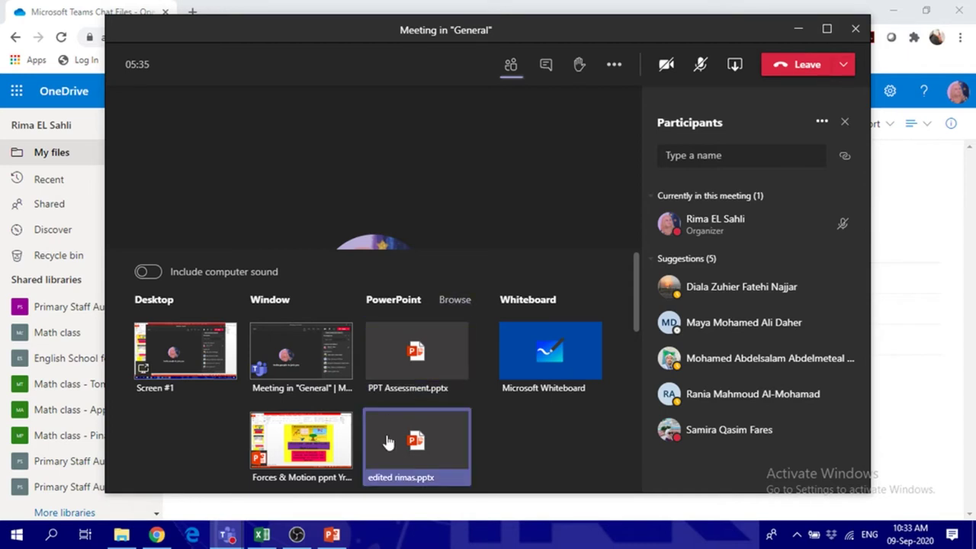
click(458, 304)
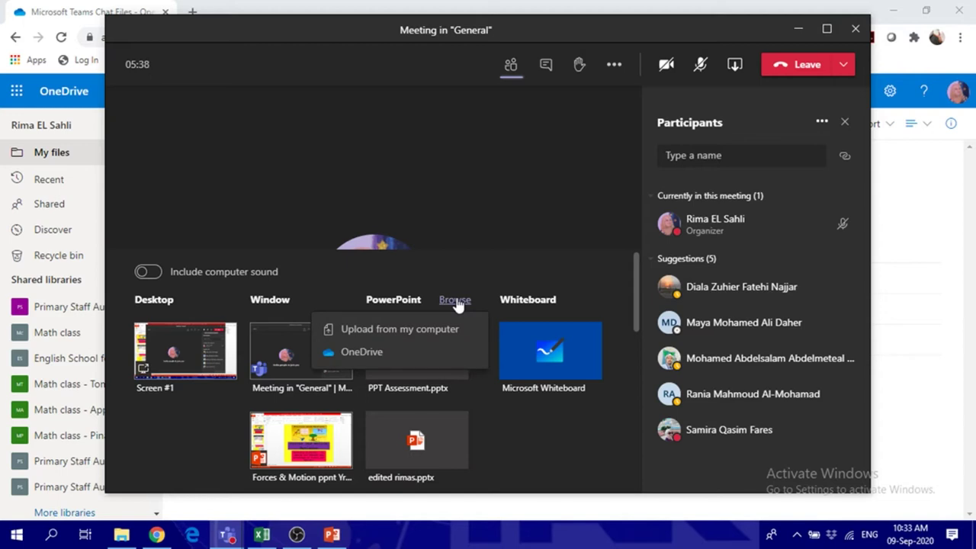
click(363, 353)
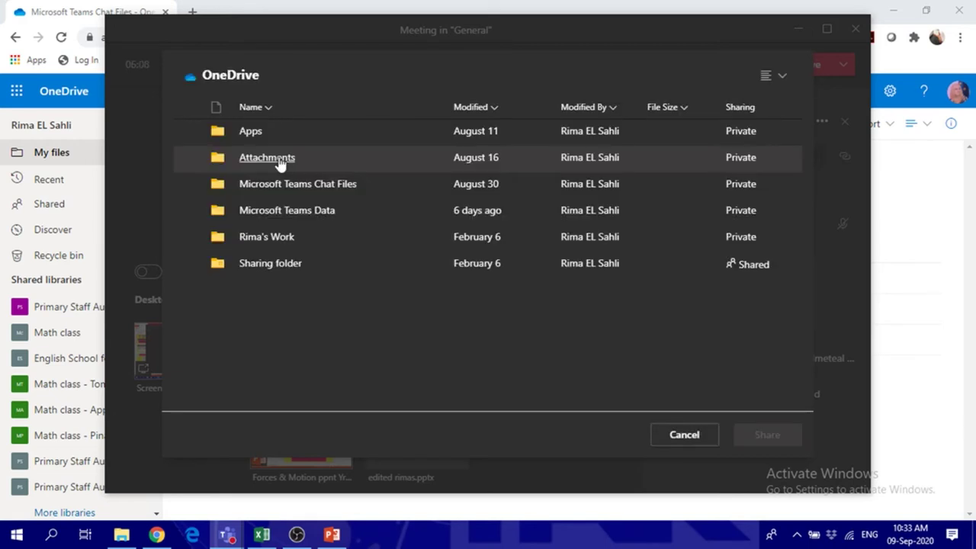
- Share the photography .pptx from OneDrive's Microsoft Teams Chat Files folder
click(277, 164)
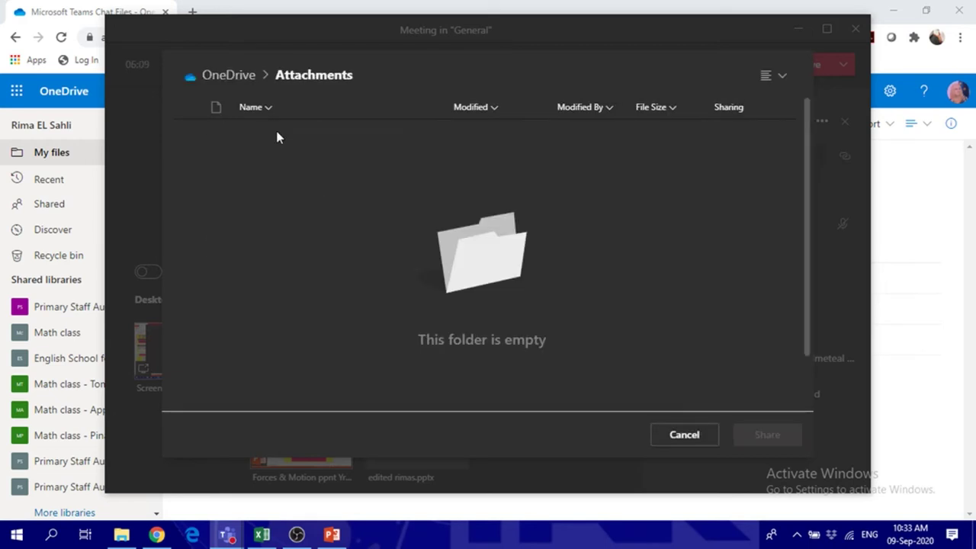
click(215, 76)
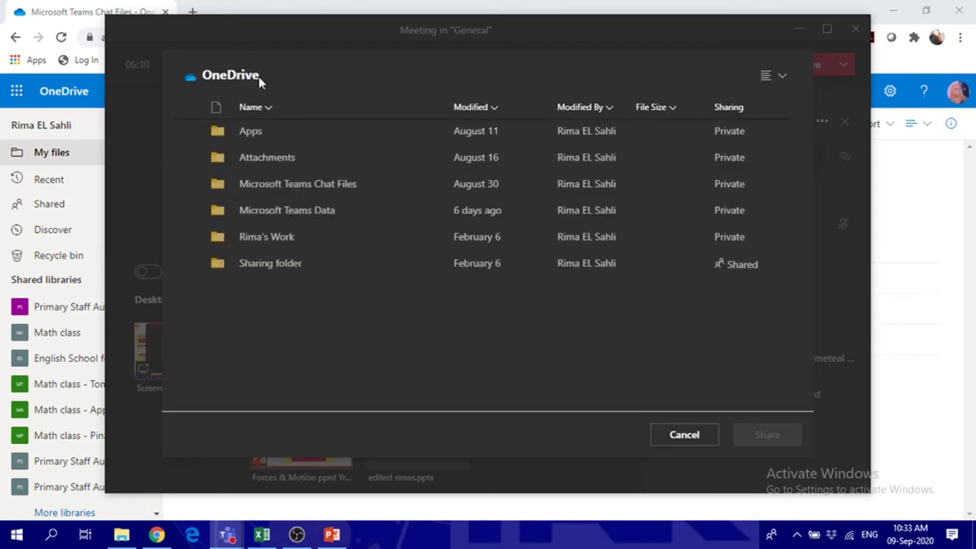
click(278, 186)
click(281, 184)
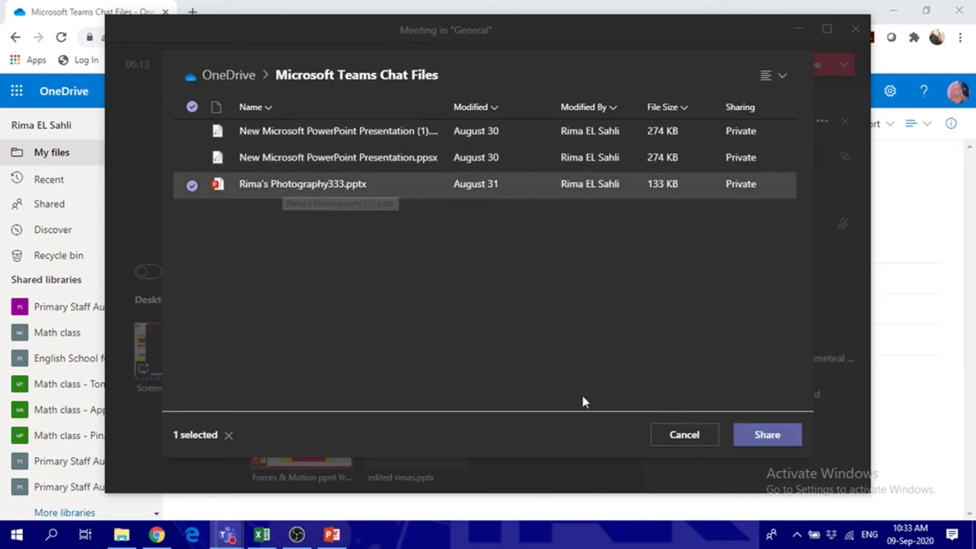
click(776, 437)
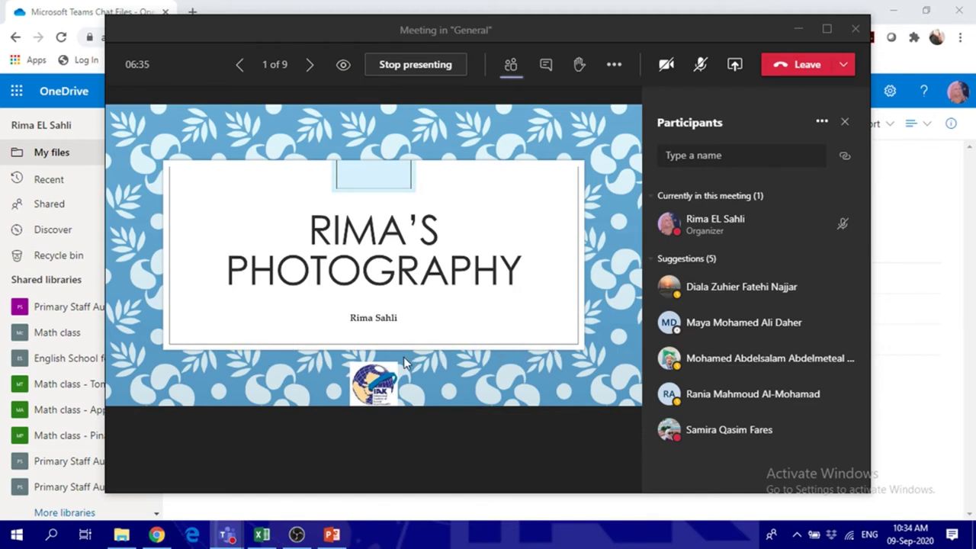
key(Right)
key(Right)
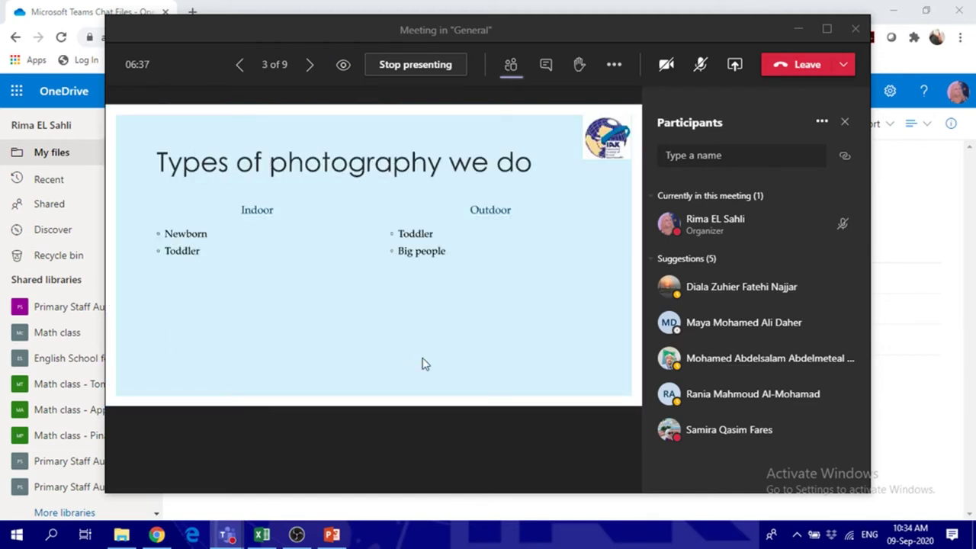
key(Left)
key(Left)
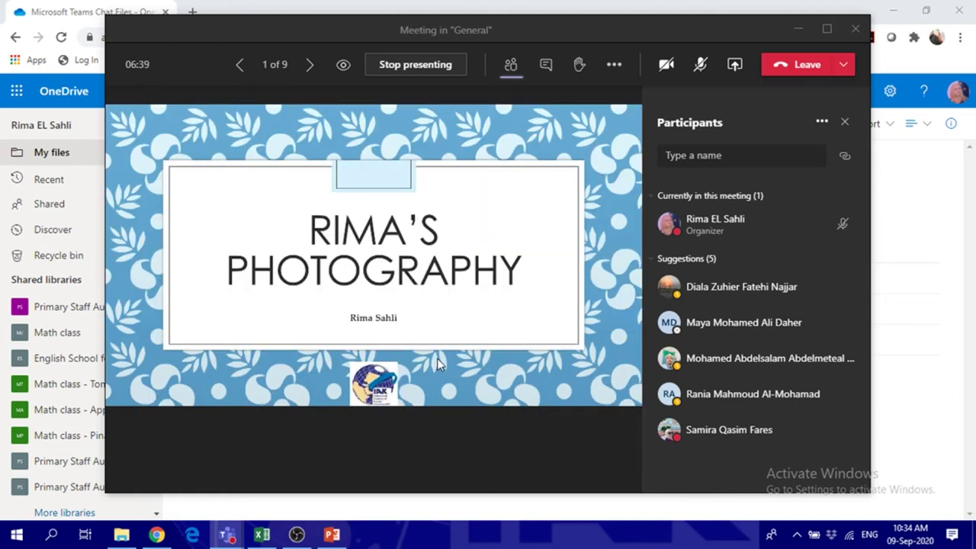
key(Right)
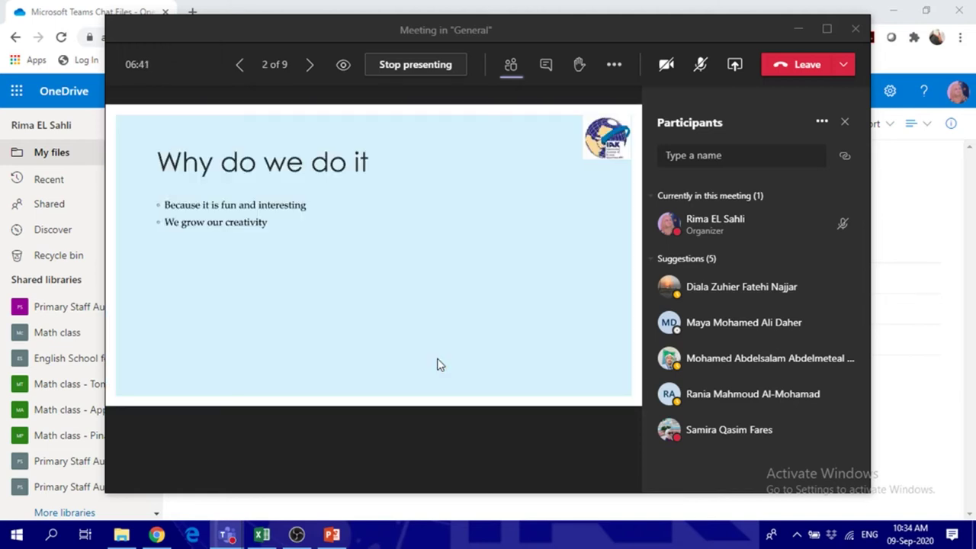
key(Right)
key(Right)
key(Right)
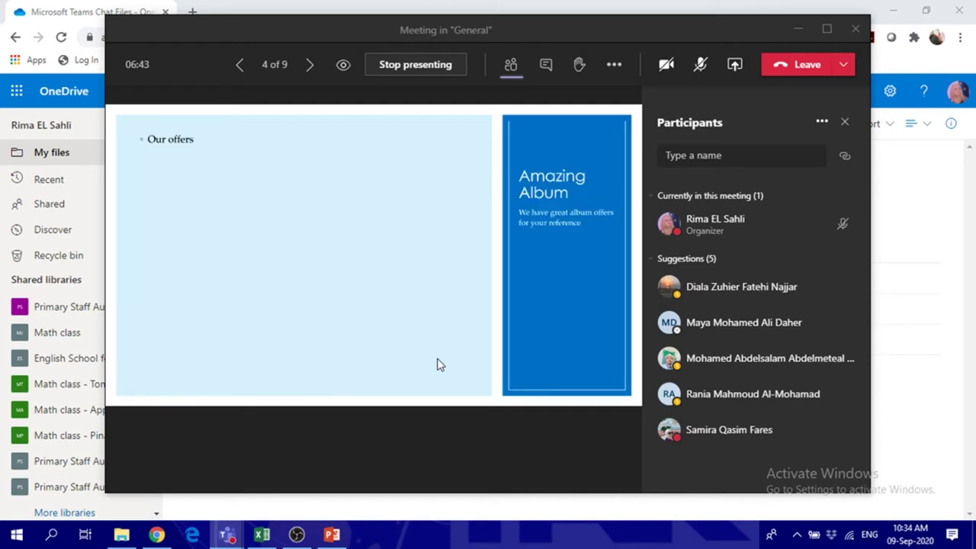
key(Left)
key(Left)
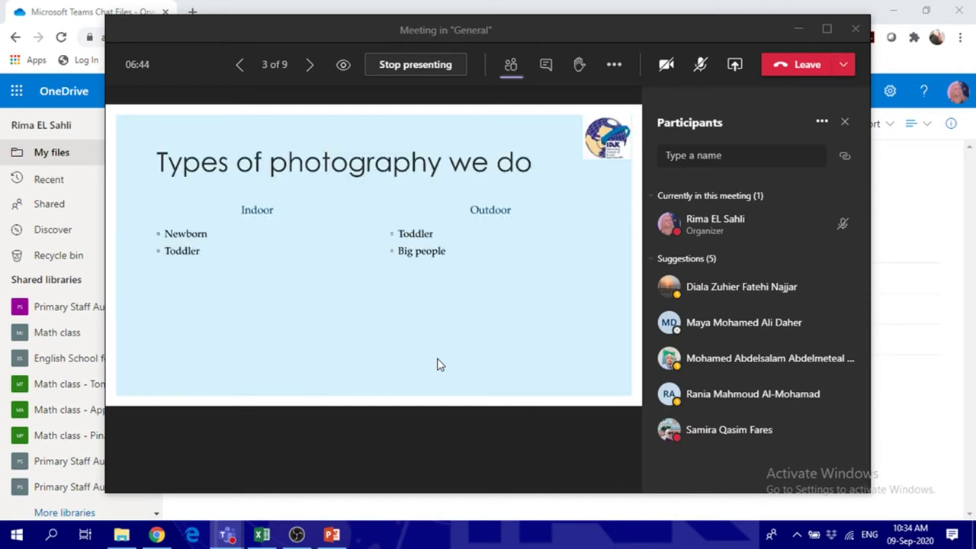
click(344, 67)
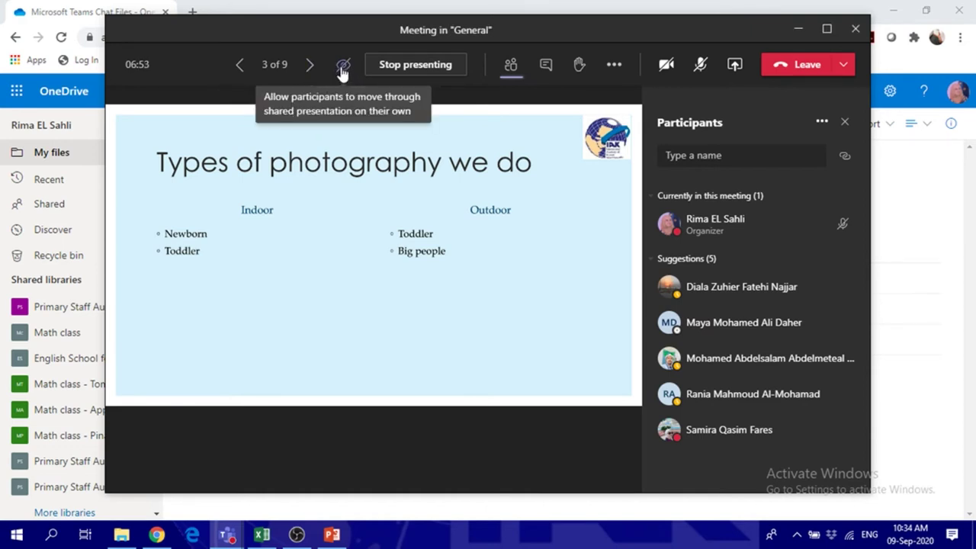
key(shift+Tab)
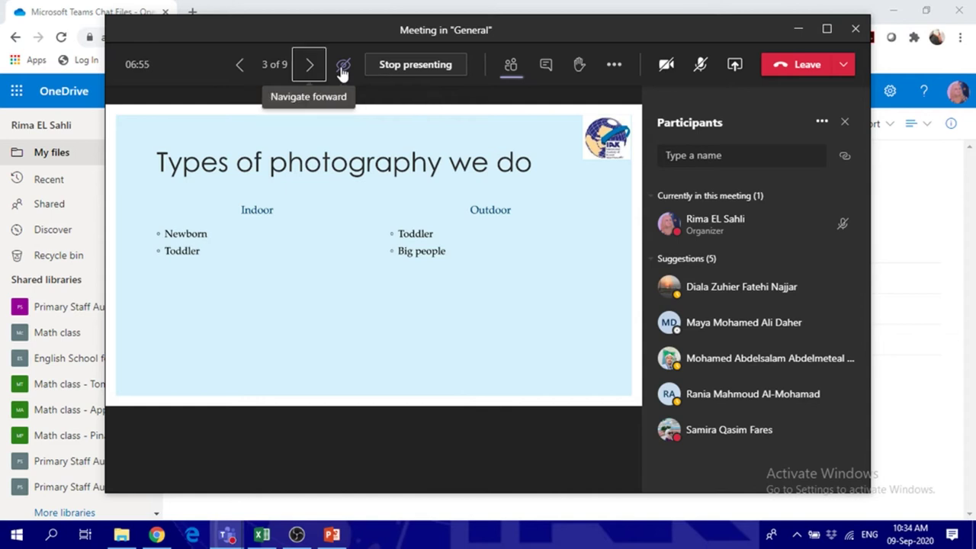
key(Right)
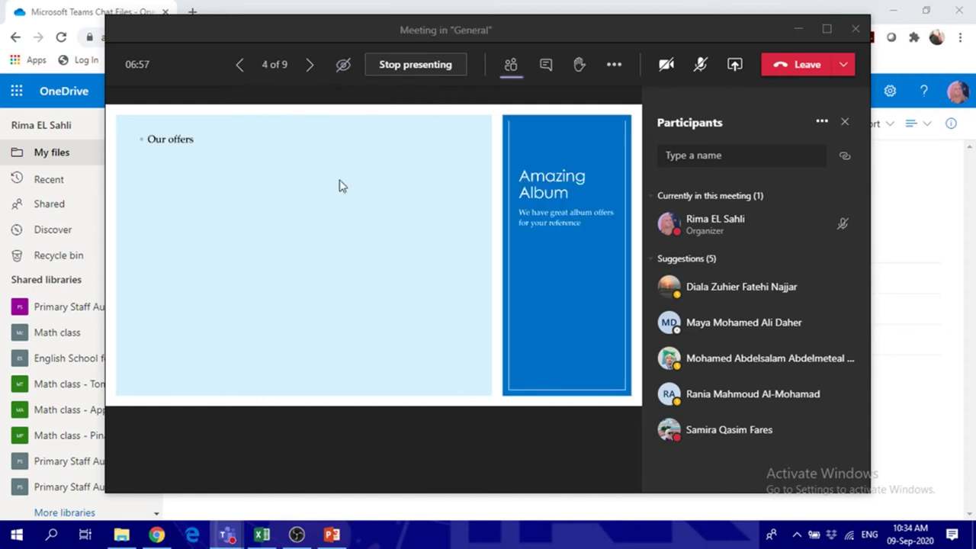
key(Left)
key(Left)
key(Left)
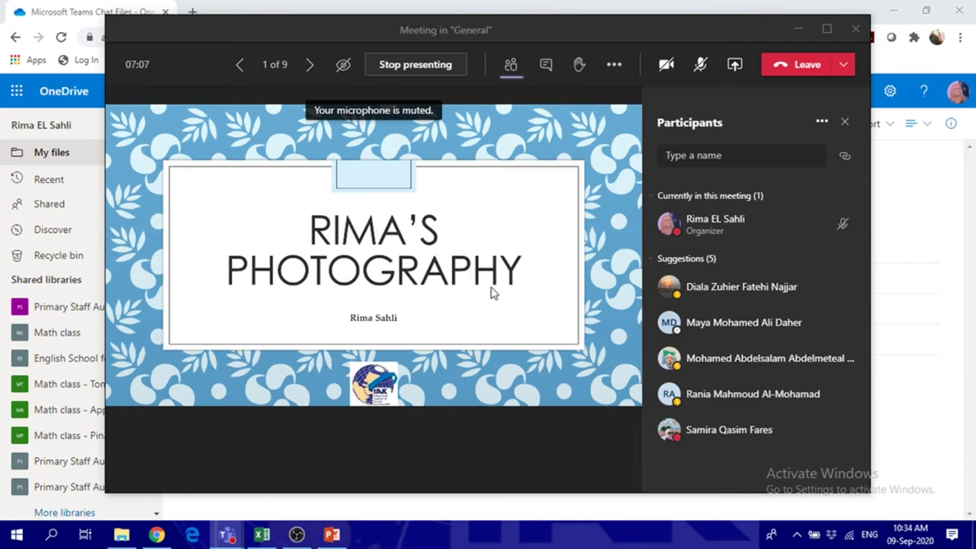
click(343, 68)
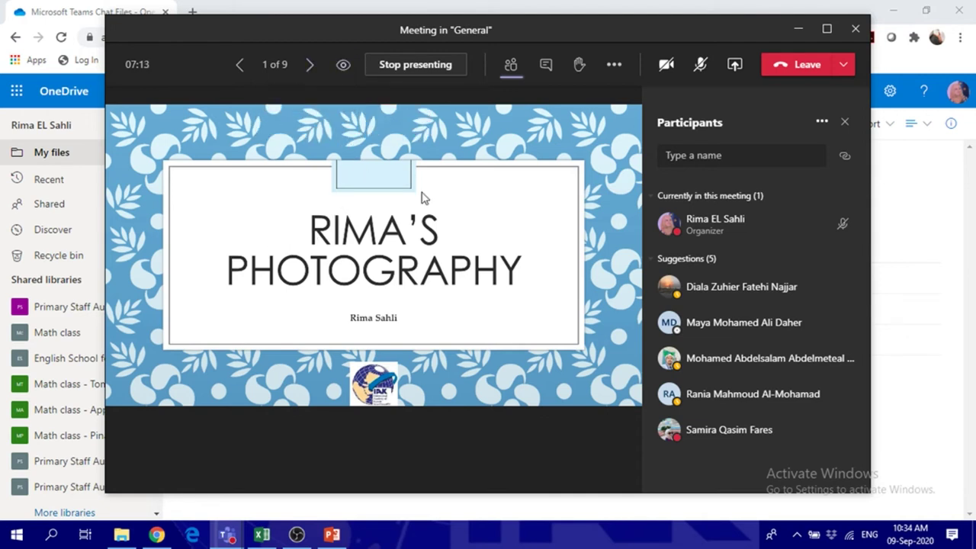
key(Tab)
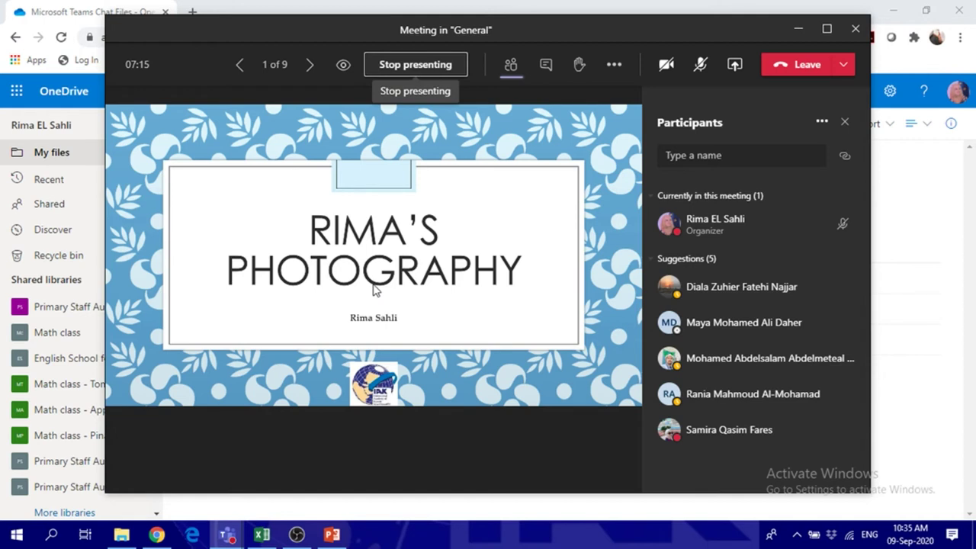
key(shift+Tab)
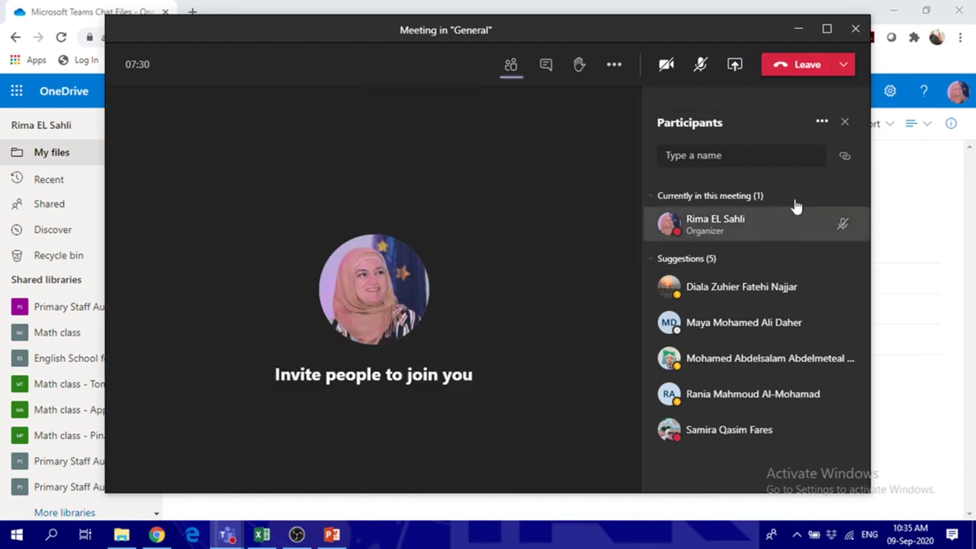
- Reopen the Share content tray after ending the photography slideshow
click(735, 67)
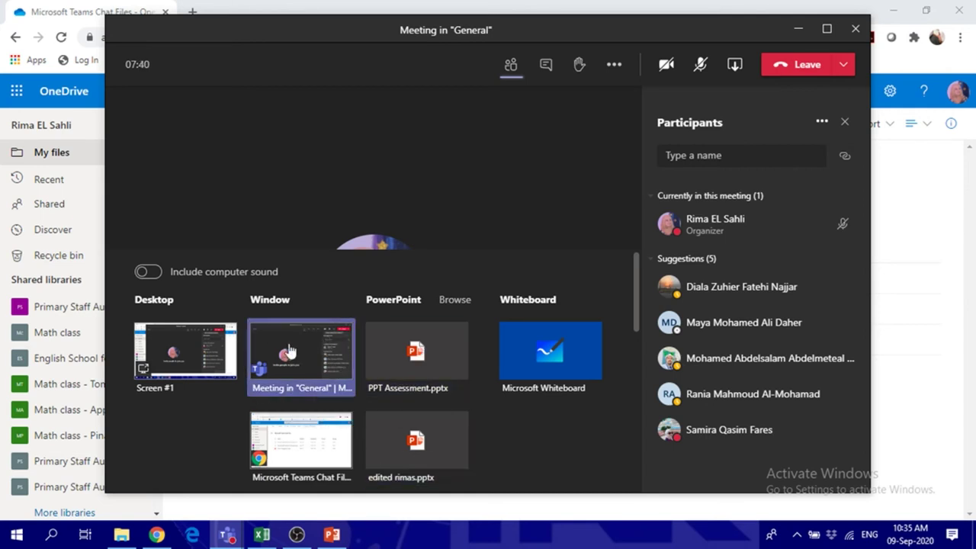
- Toggle Include computer sound on then off, present PPT Assessment.pptx, and reopen share options
click(148, 272)
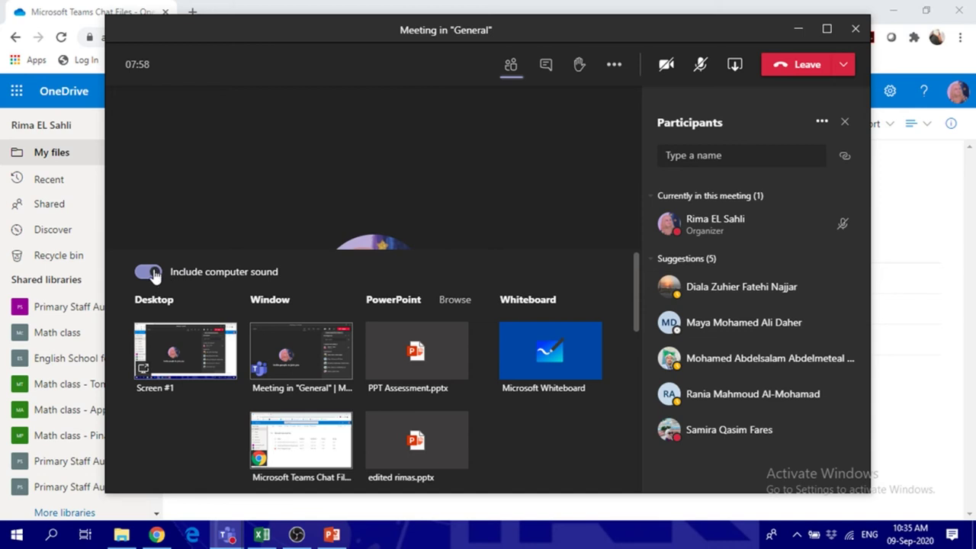
click(150, 273)
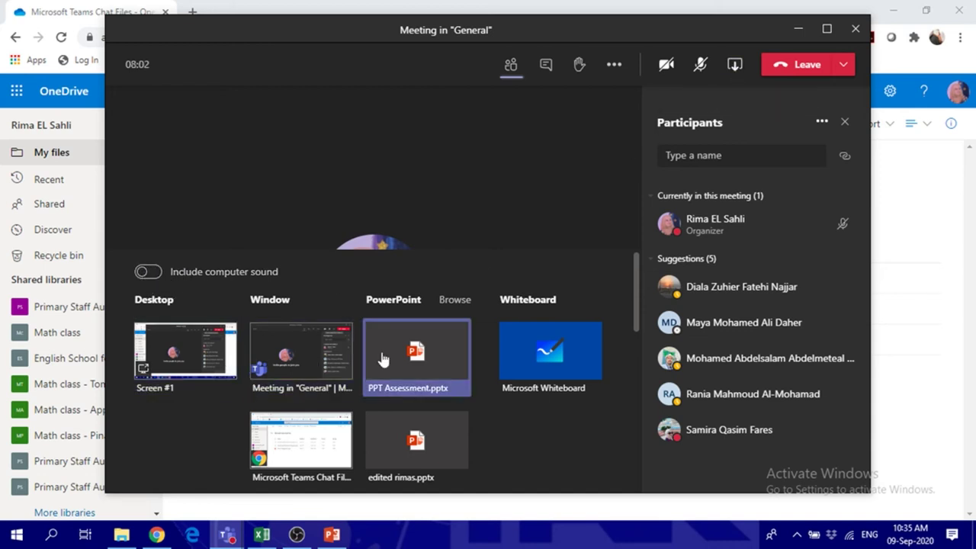
click(412, 355)
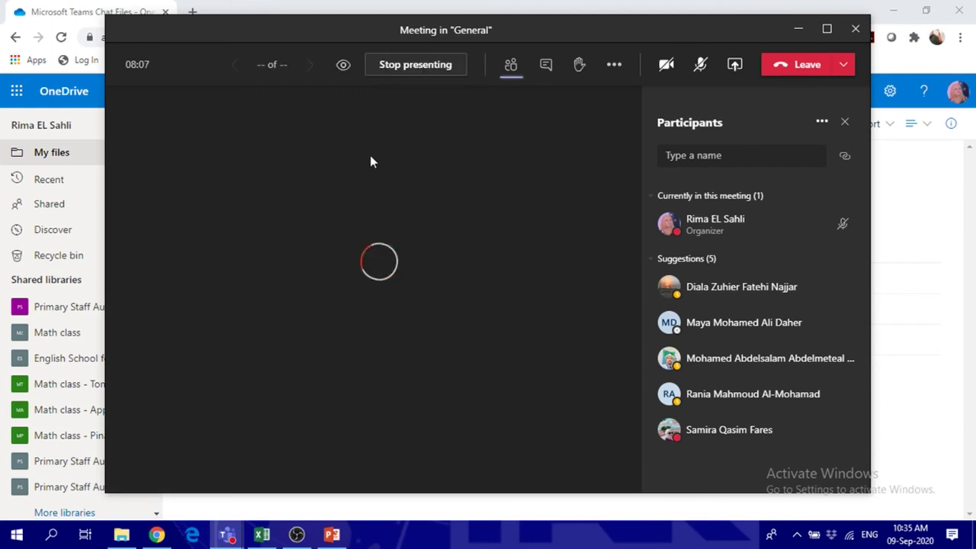
click(735, 65)
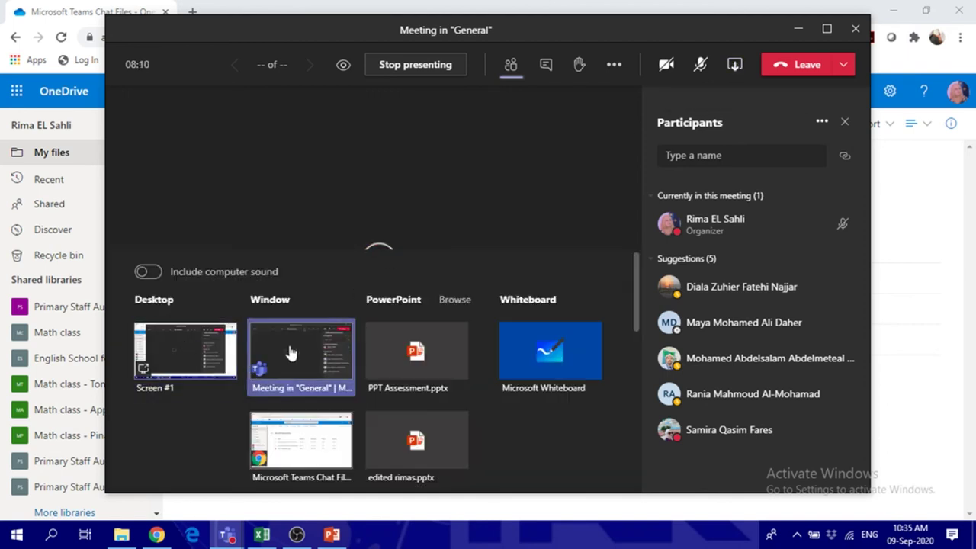
- Share the meeting window, turning Include system audio on and then off again
click(323, 348)
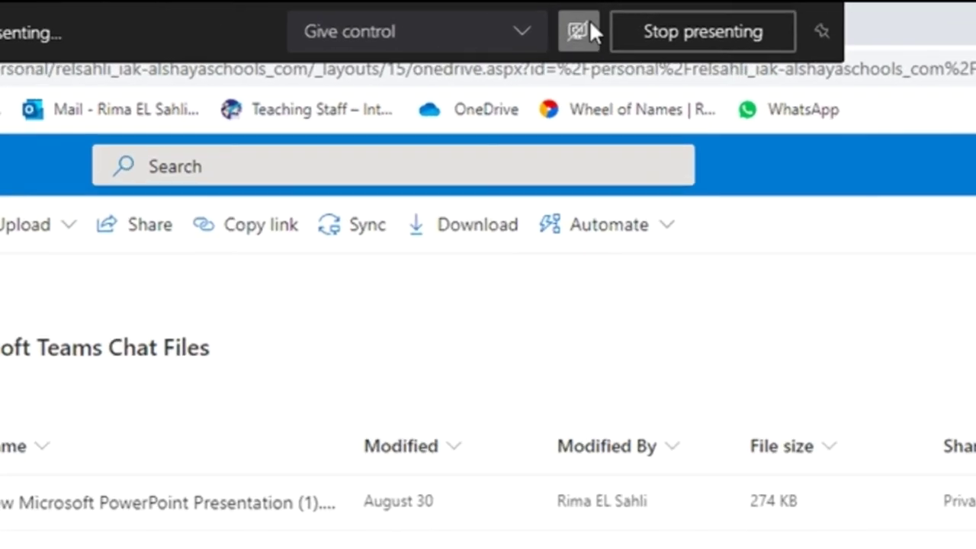
click(574, 37)
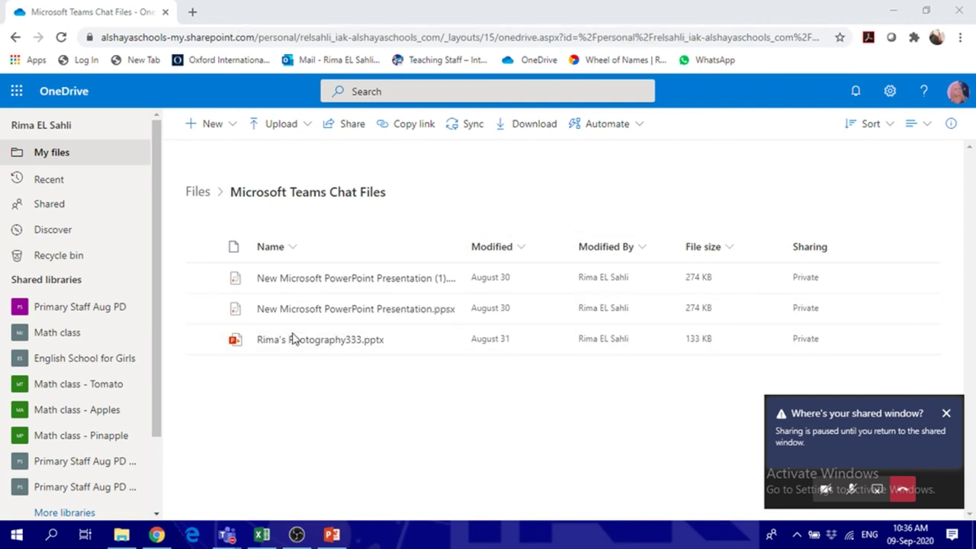
mouse_move(588, 18)
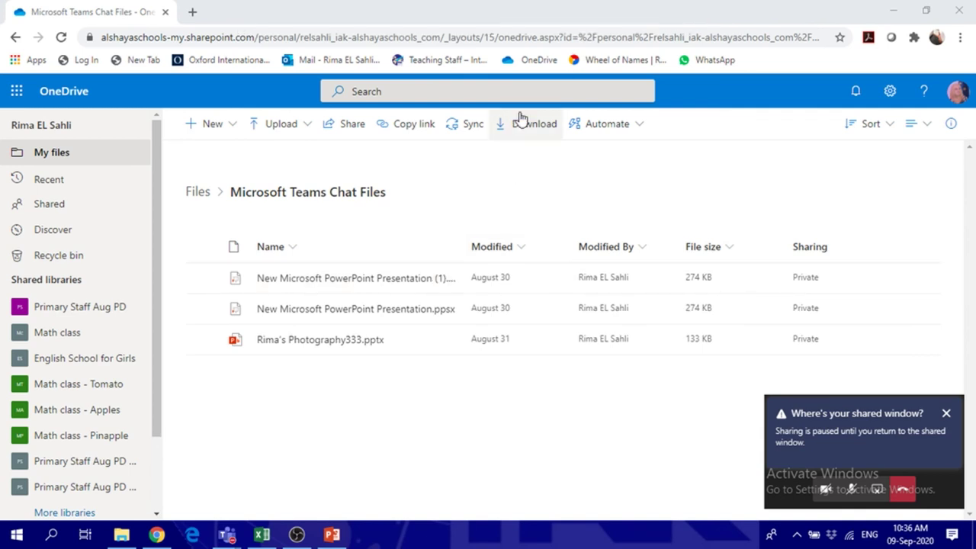
mouse_move(543, 6)
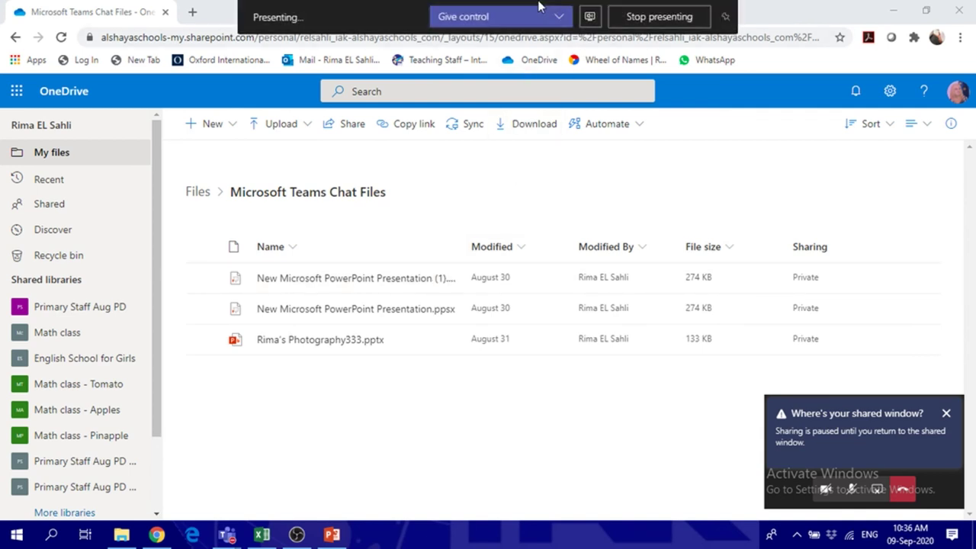
click(590, 19)
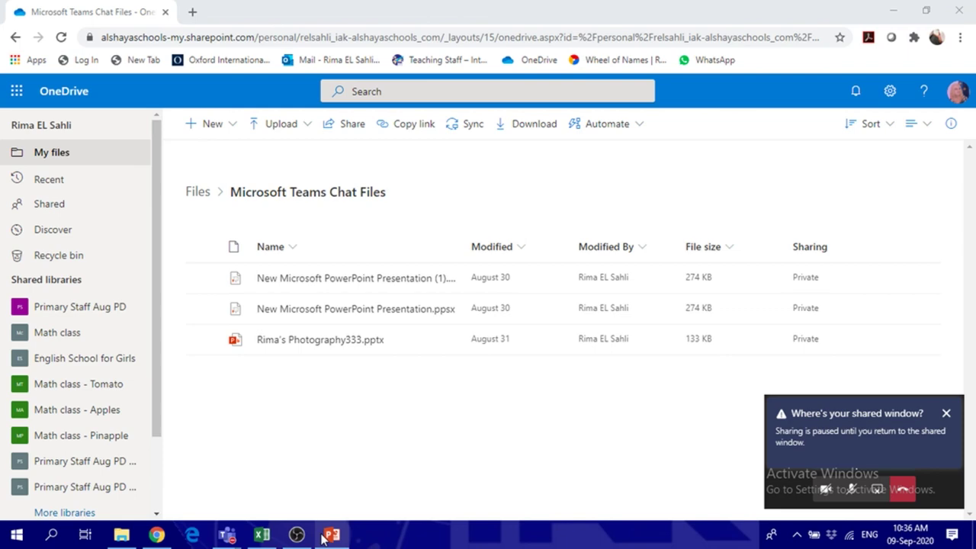
- Bring the full Teams meeting window back from the mini window
mouse_move(325, 537)
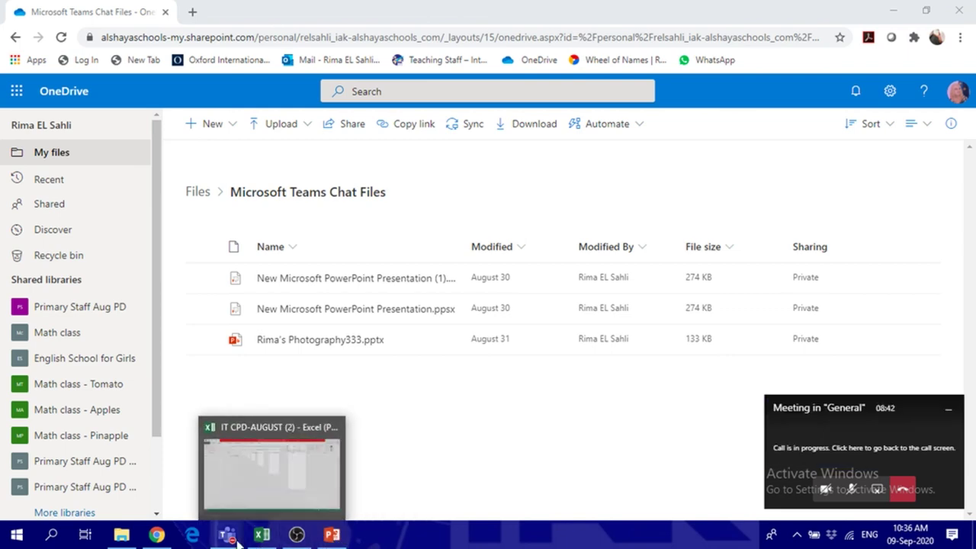
mouse_move(227, 536)
click(379, 455)
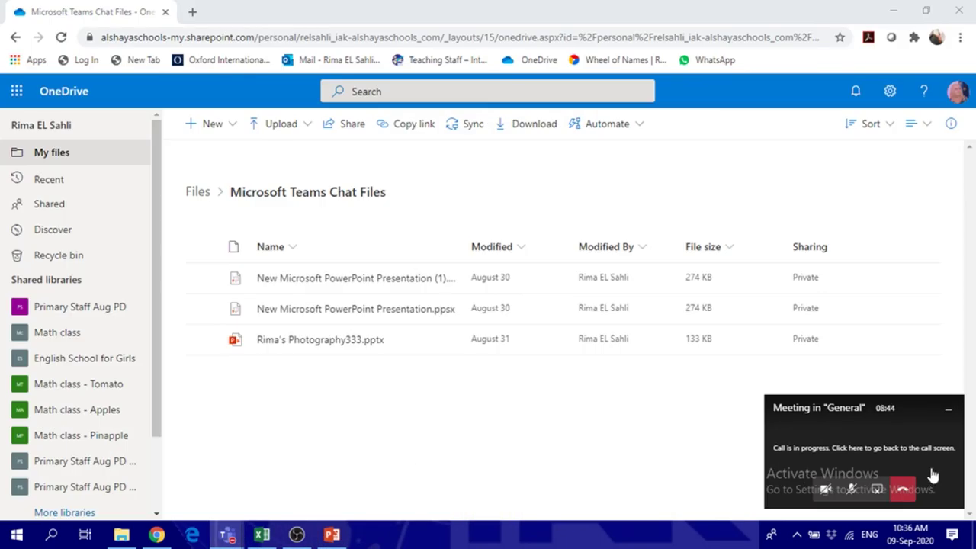
click(861, 435)
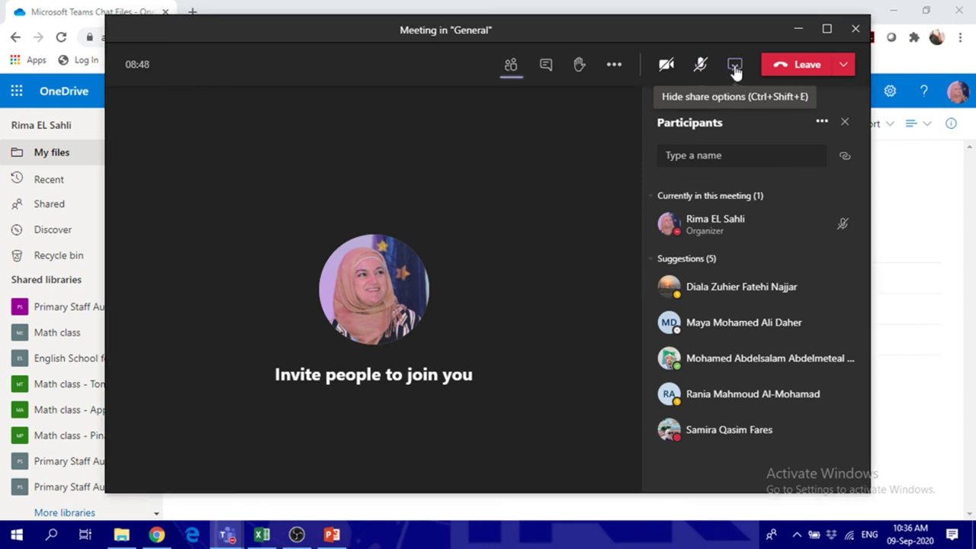
- Hide the share options and display the organiser's profile card from their avatar
click(739, 65)
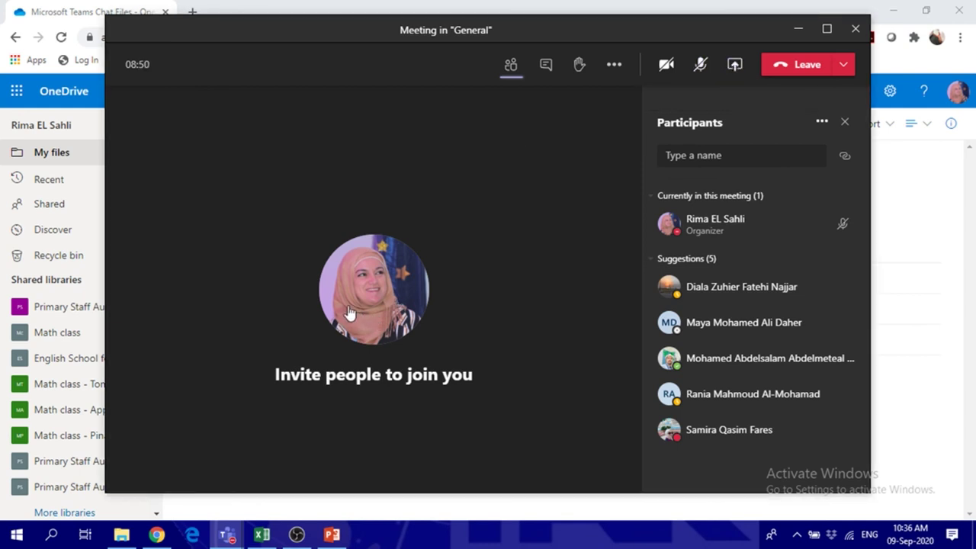
mouse_move(349, 313)
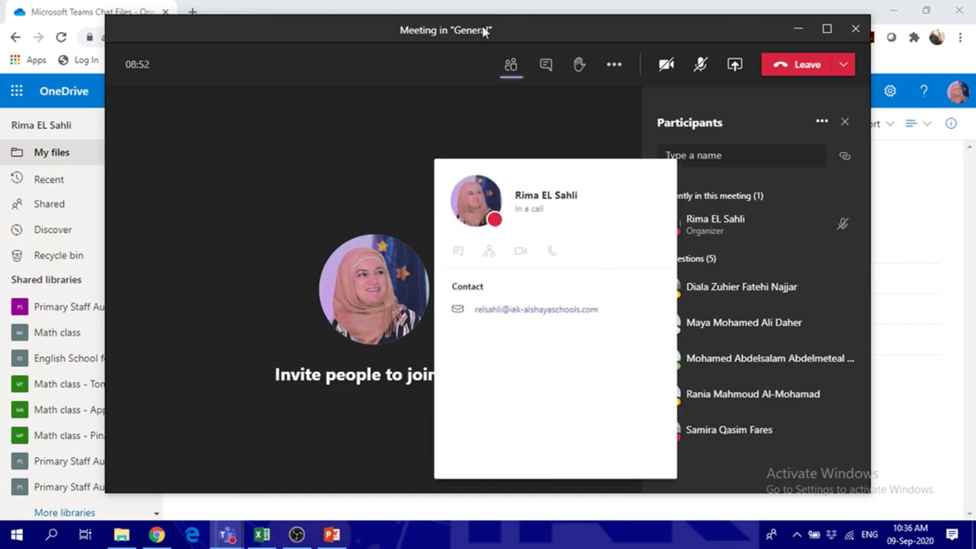